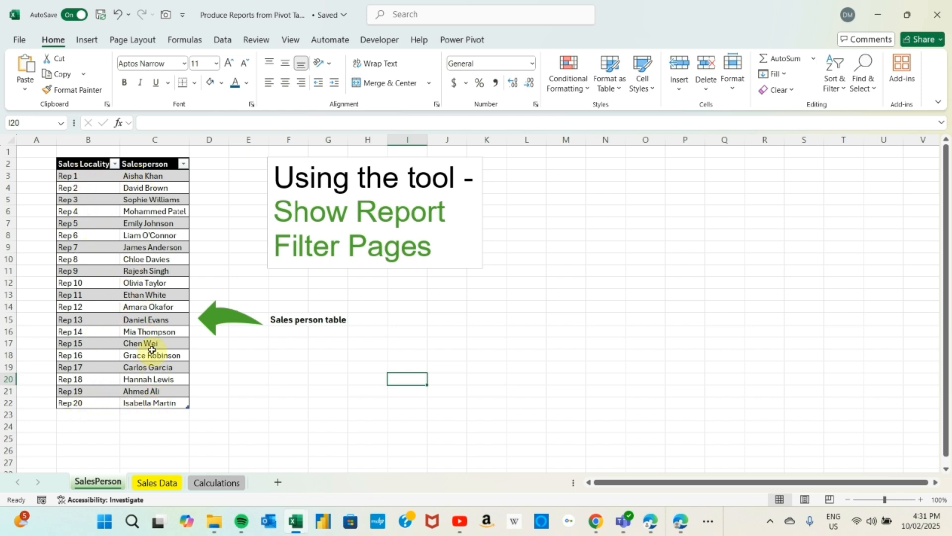
- Review the Sales Data sheet and the monthly sales pivot table on the Calculations sheet
left_click(155, 482)
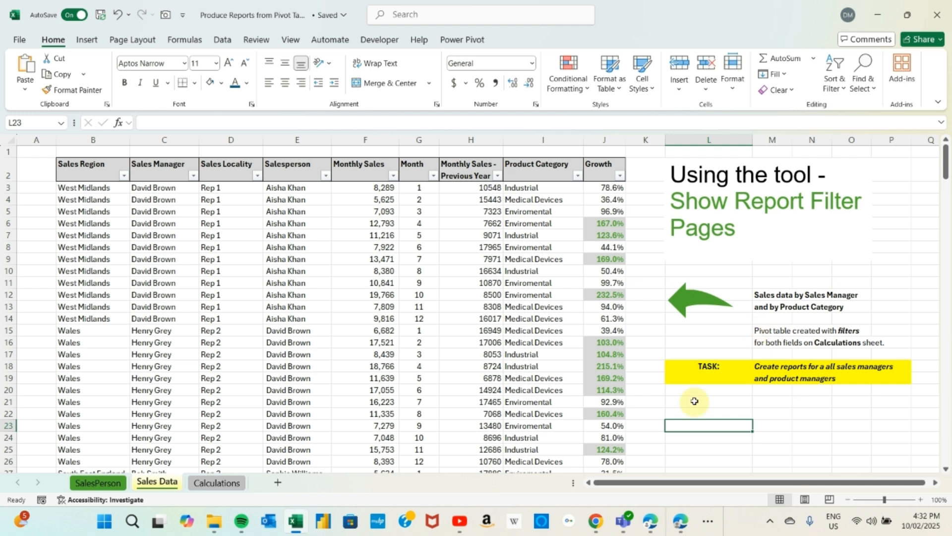
left_click(218, 483)
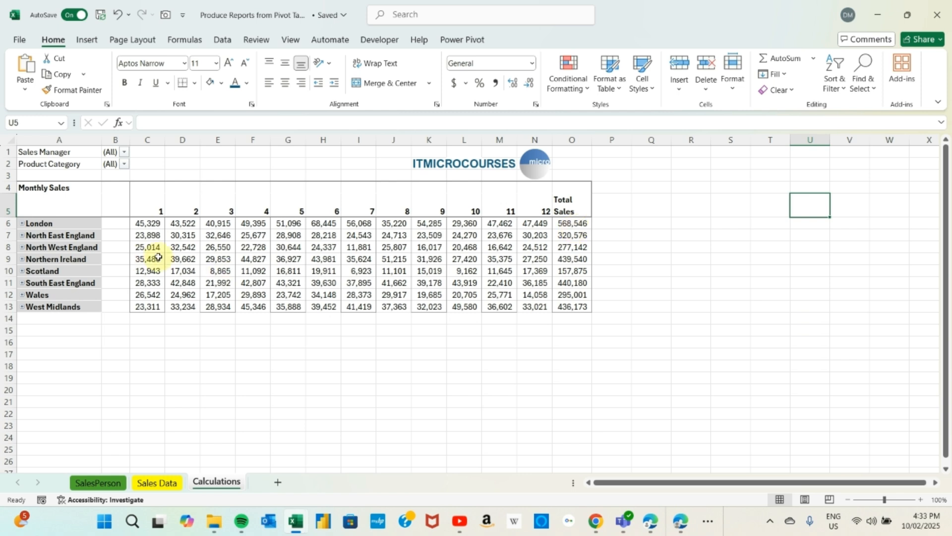
mouse_move(180, 291)
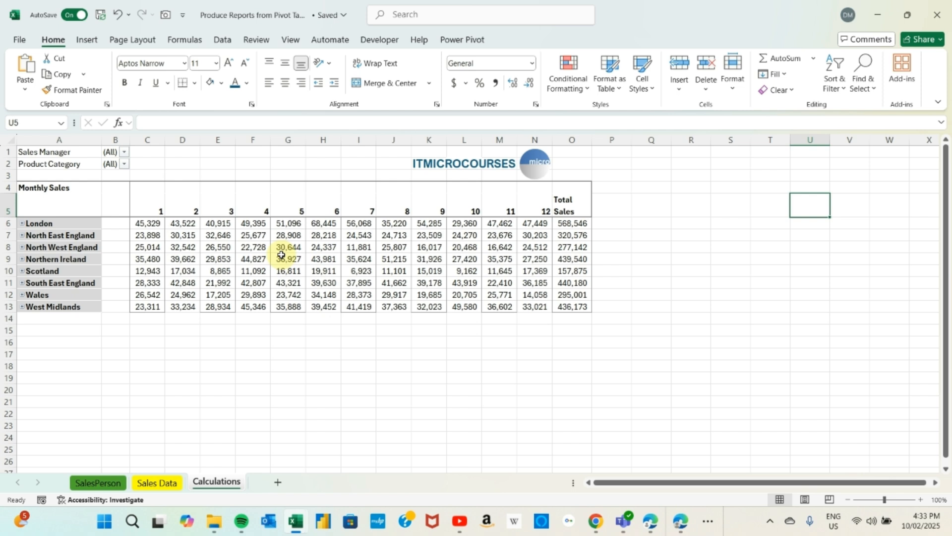
mouse_move(181, 261)
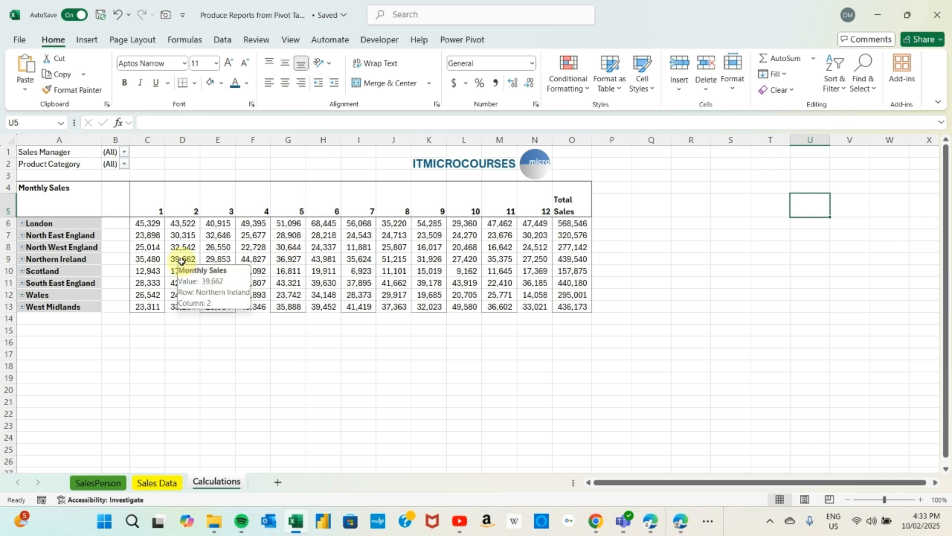
mouse_move(253, 253)
- Generate separate report filter pages from the monthly sales pivot table for each Product Category
left_click(224, 252)
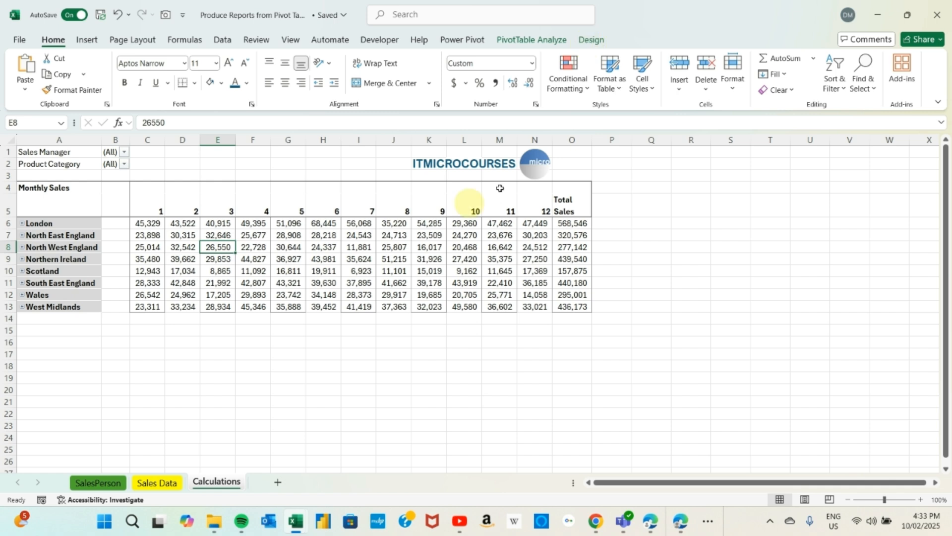
left_click(591, 41)
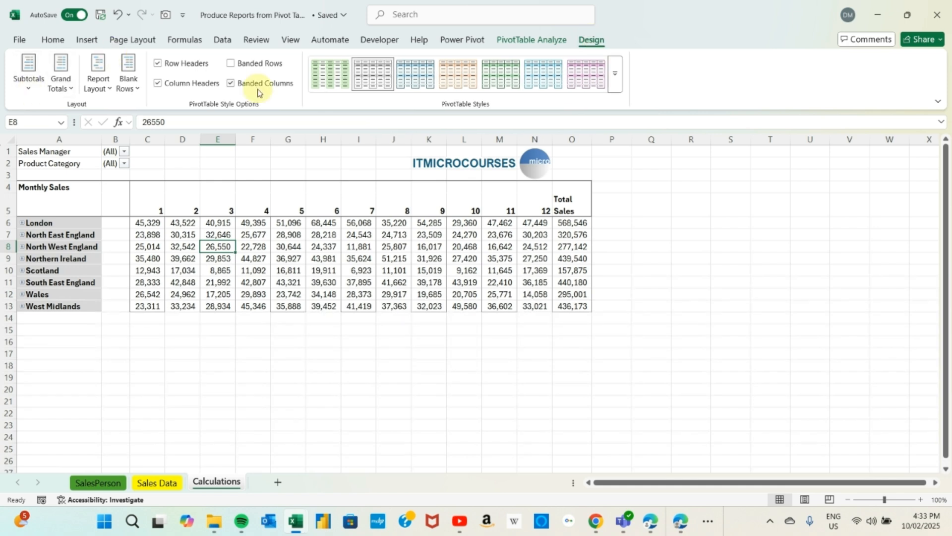
left_click(546, 43)
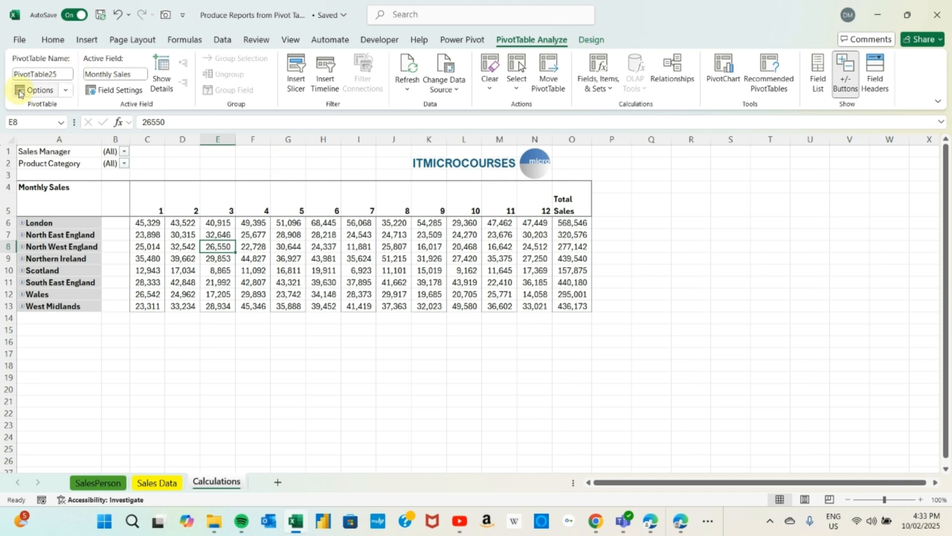
left_click(65, 91)
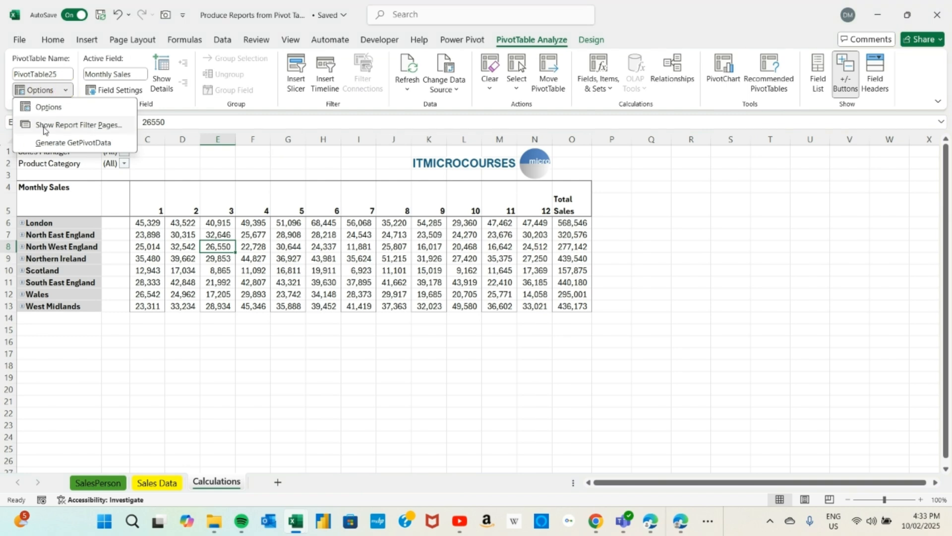
left_click(119, 130)
left_click(130, 332)
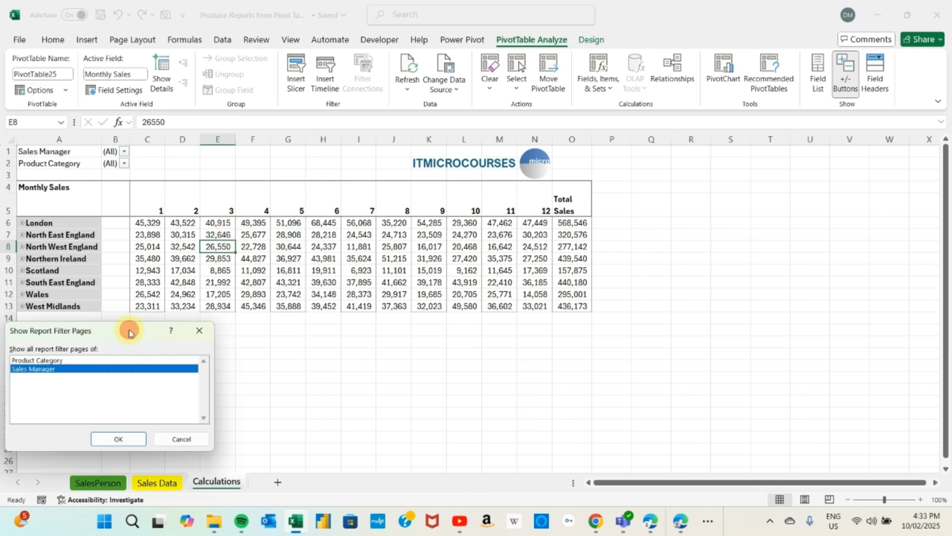
left_click_drag(130, 332, 478, 201)
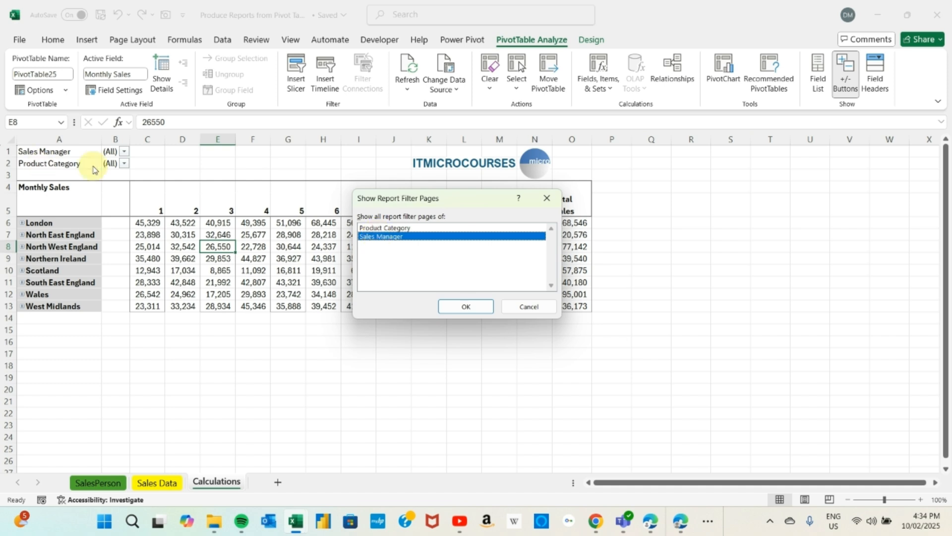
left_click(397, 228)
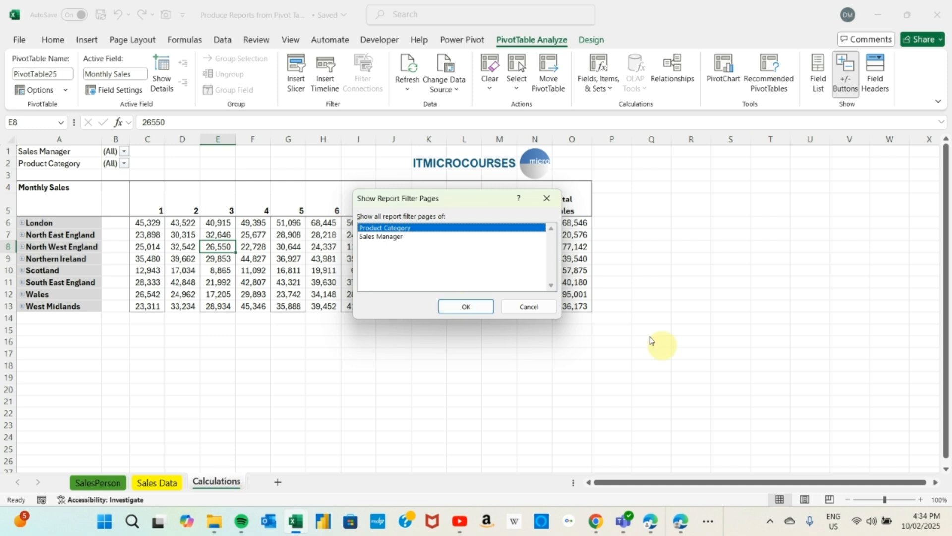
left_click(478, 308)
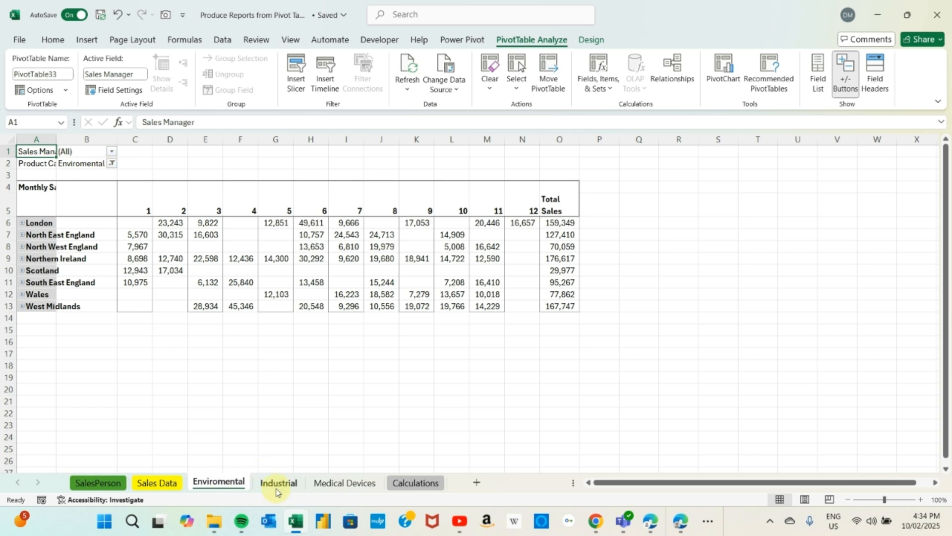
- Check the generated Industrial and Medical Devices report sheets
left_click(278, 483)
left_click(339, 485)
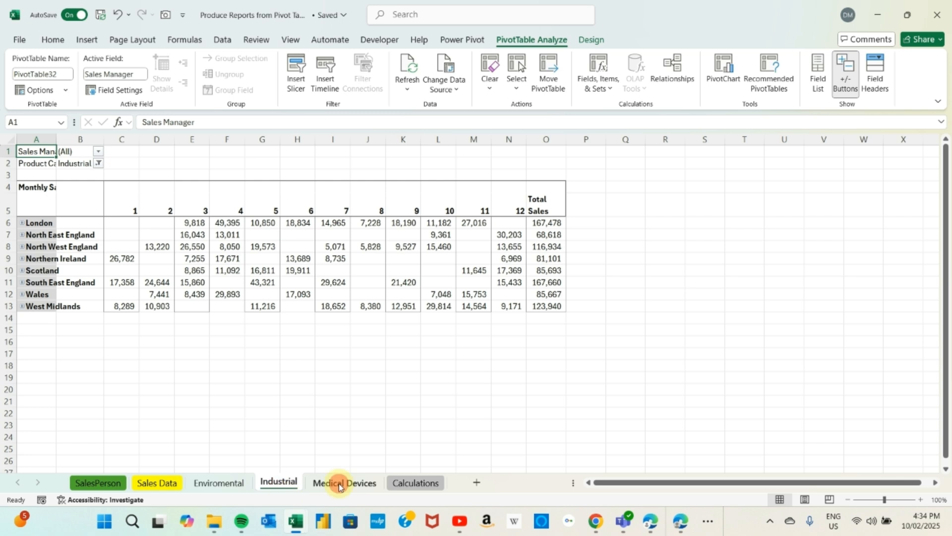
left_click(248, 487)
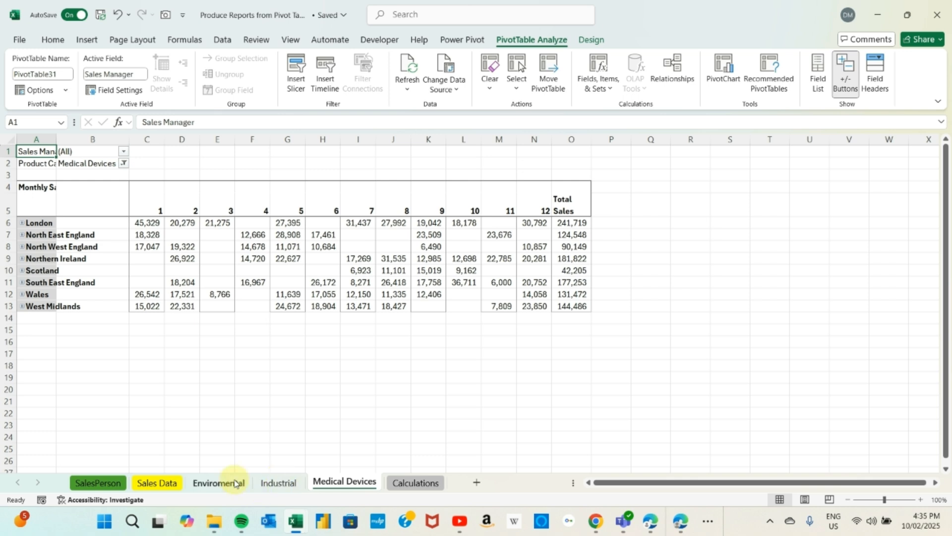
- Generate report filter pages for each Sales Manager from the pivot table on the Calculations sheet
left_click(419, 483)
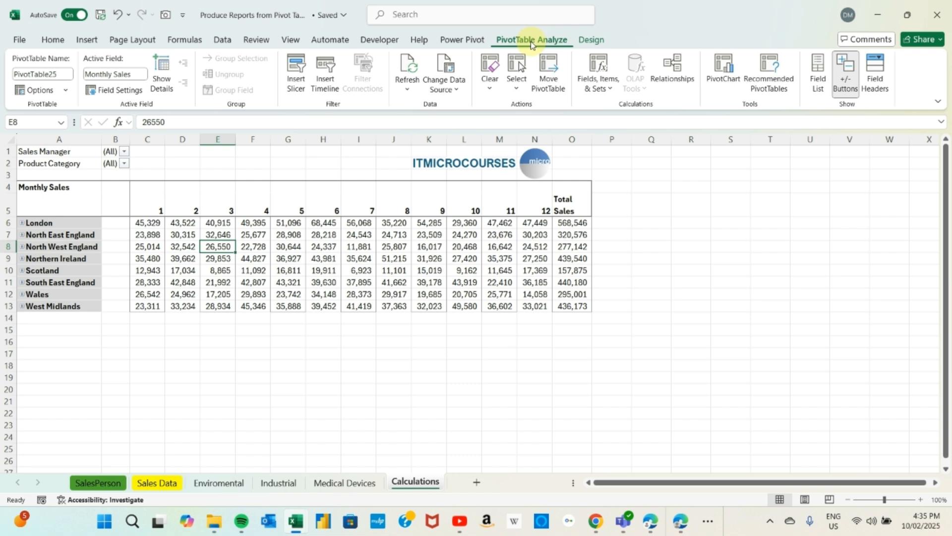
left_click(66, 91)
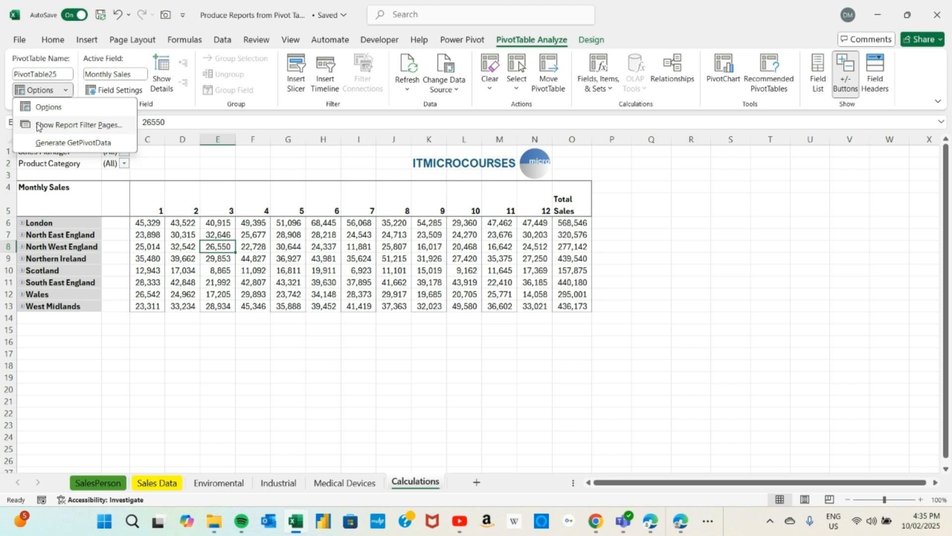
left_click(103, 127)
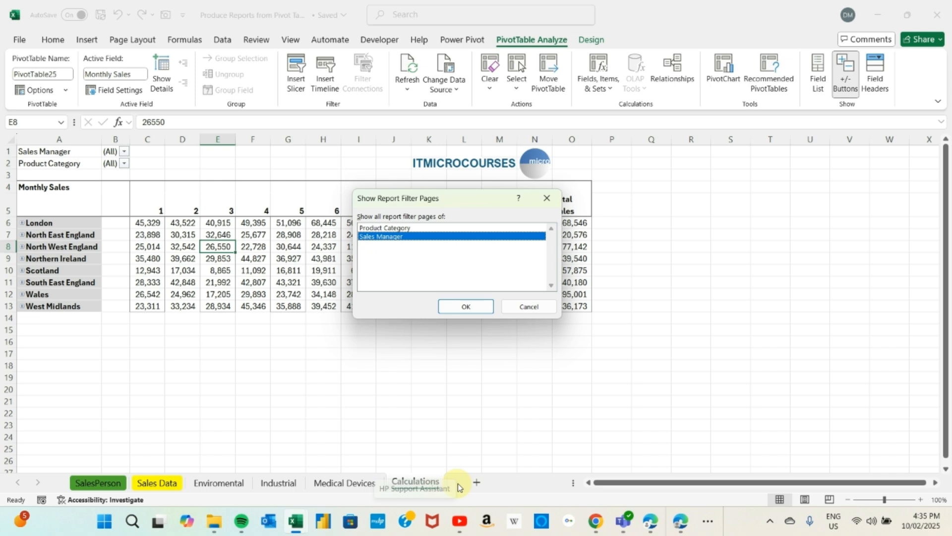
left_click(466, 307)
left_click(466, 309)
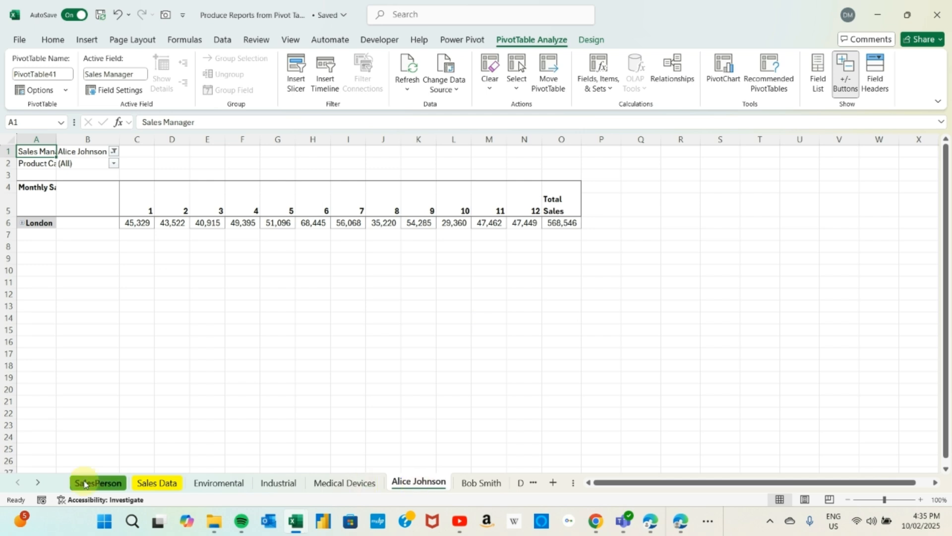
- Open the report sheet of the sales manager for Wales, and expand the Wales region to inspect its salespeople, collapsing it again
left_click(40, 484)
left_click(40, 484)
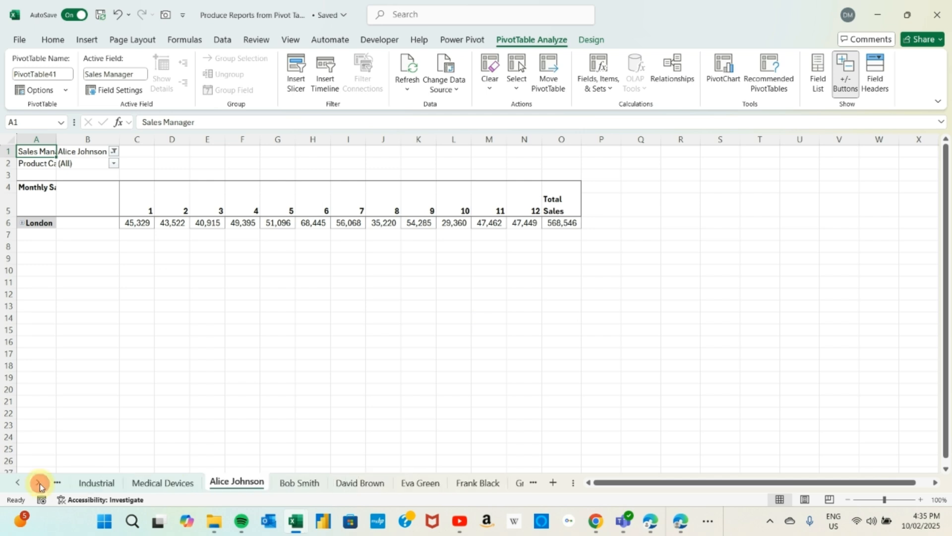
left_click(39, 483)
left_click(40, 483)
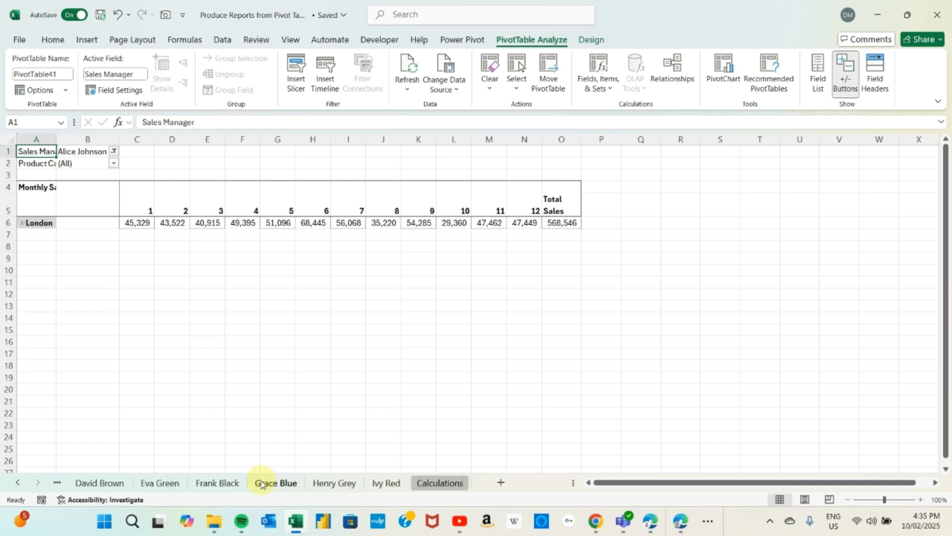
left_click(320, 484)
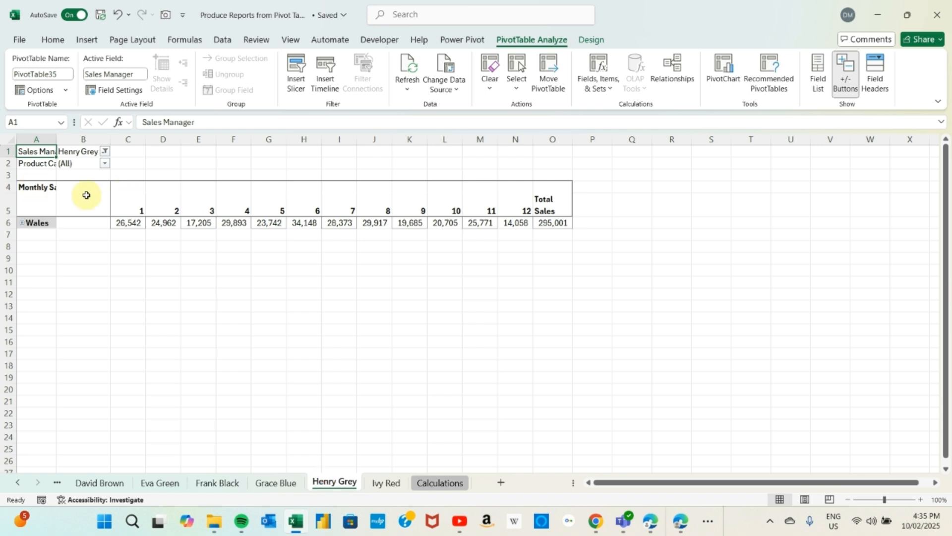
left_click(23, 223)
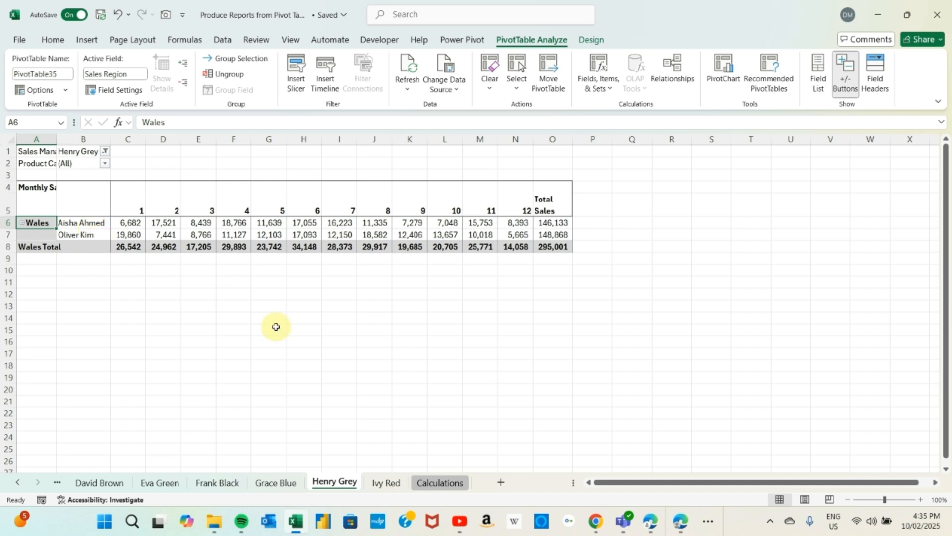
left_click(22, 224)
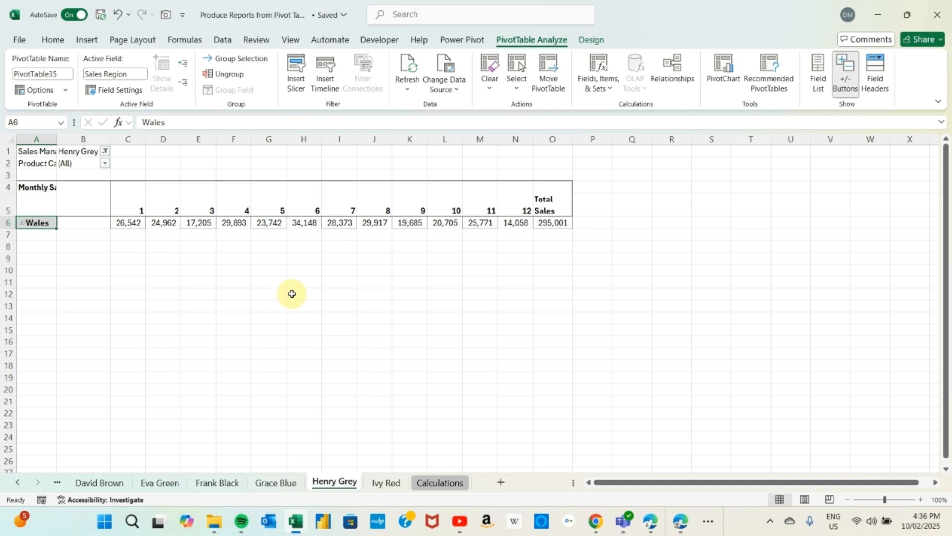
- Display the PivotTable field list for the pivot table on the Calculations sheet and look up the Show Report Filter Pages command
left_click(432, 482)
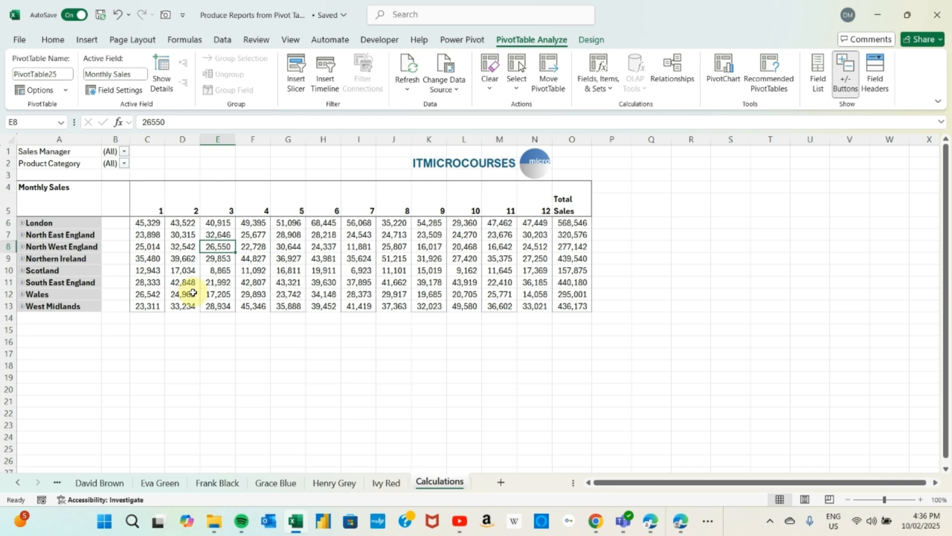
left_click(196, 357)
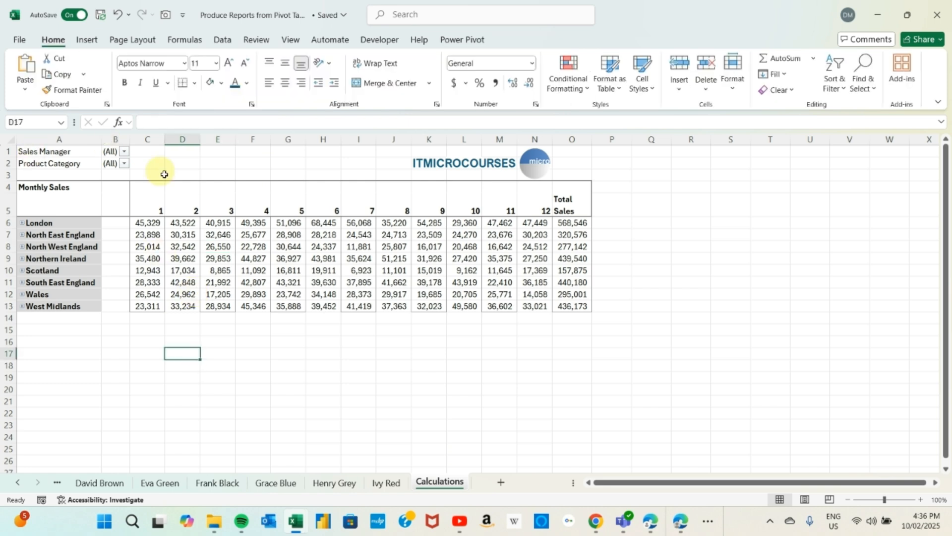
left_click(300, 249)
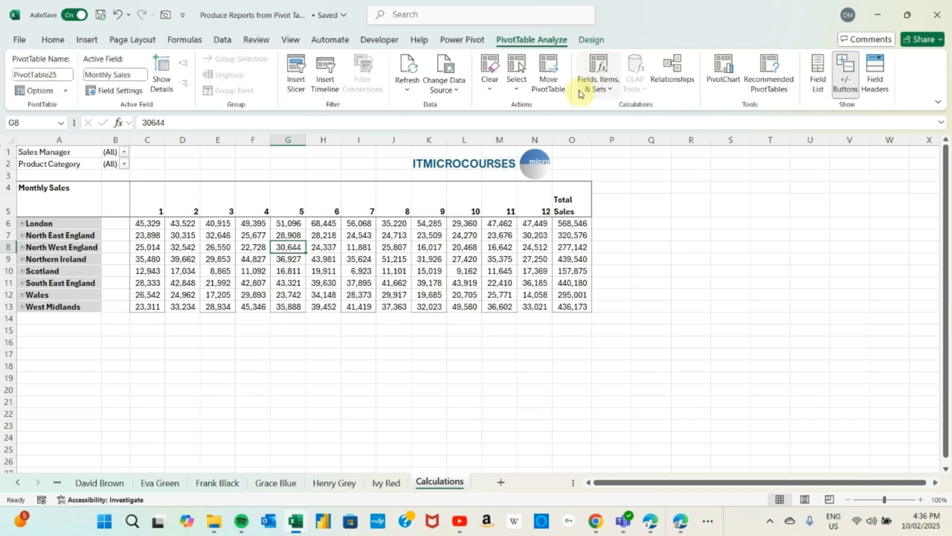
left_click(816, 79)
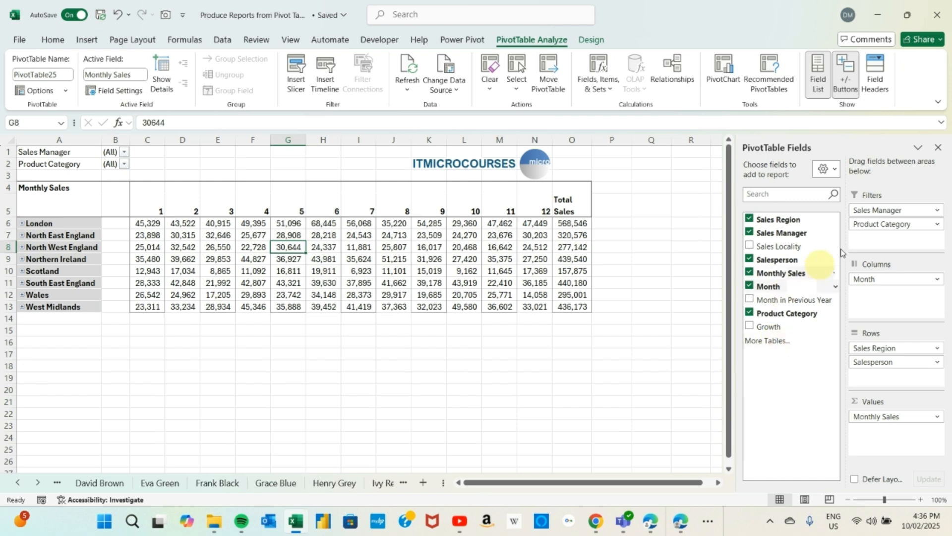
left_click(66, 91)
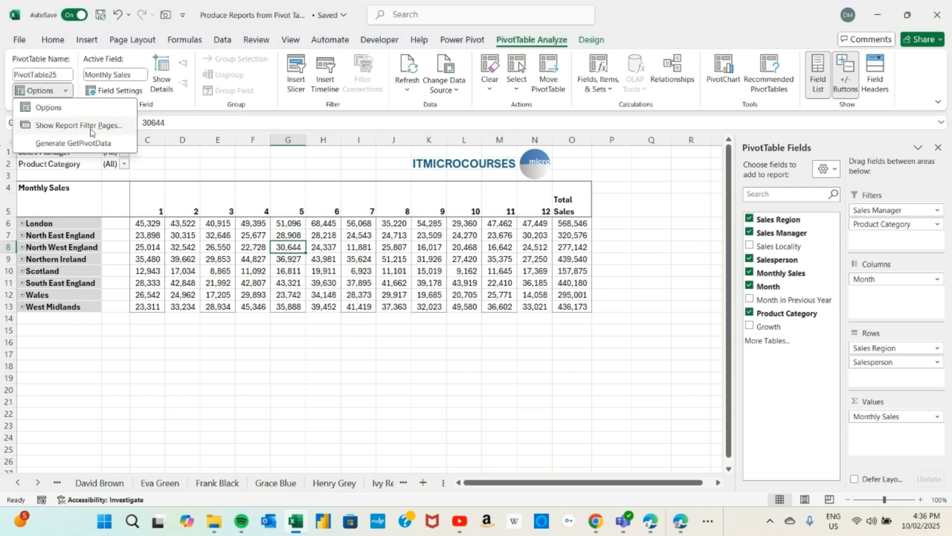
left_click(609, 434)
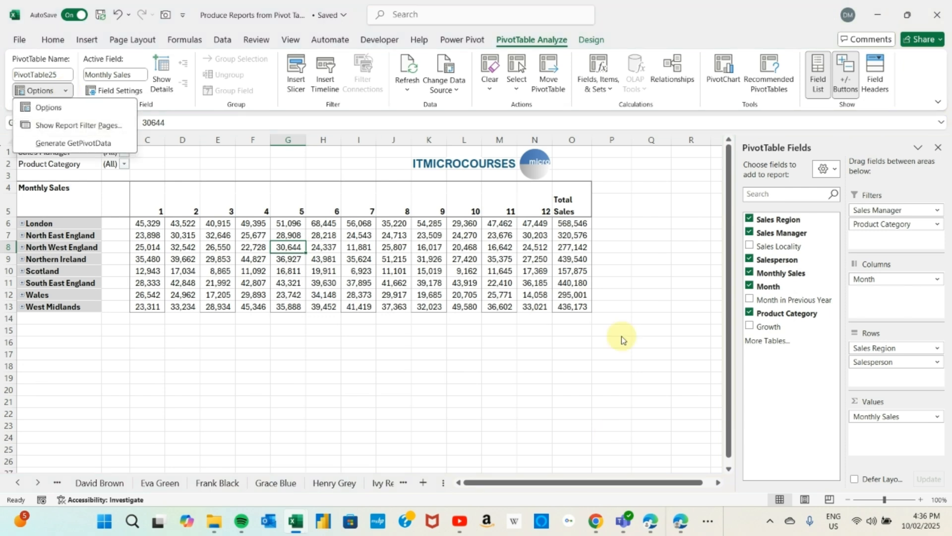